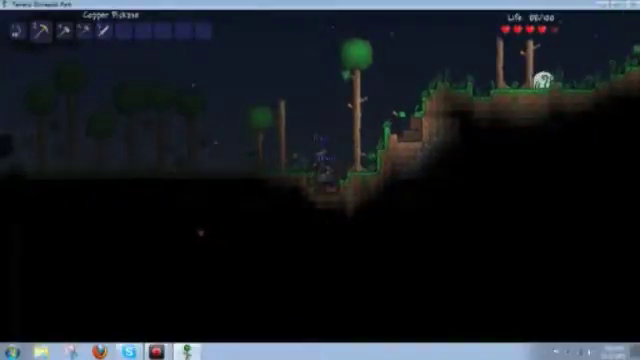
key(a)
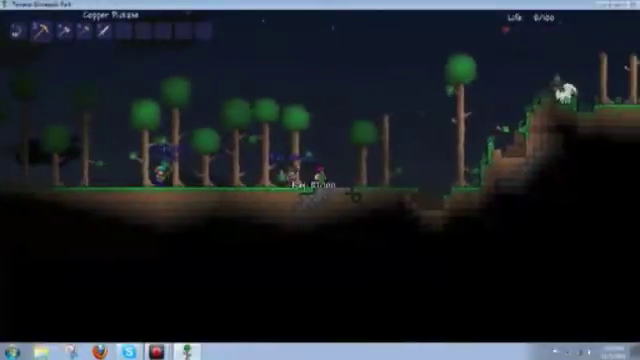
key(d)
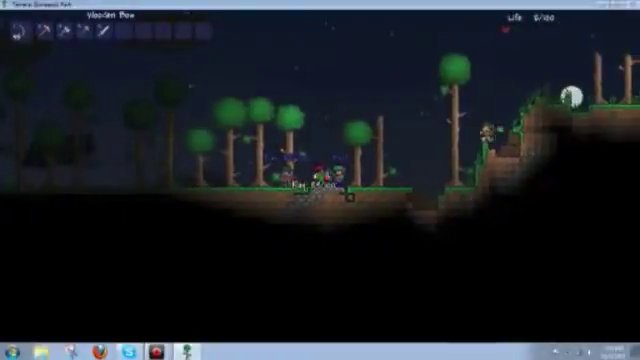
Step: Walk right toward the hill, return left to the other players, and open the inventory
key(a)
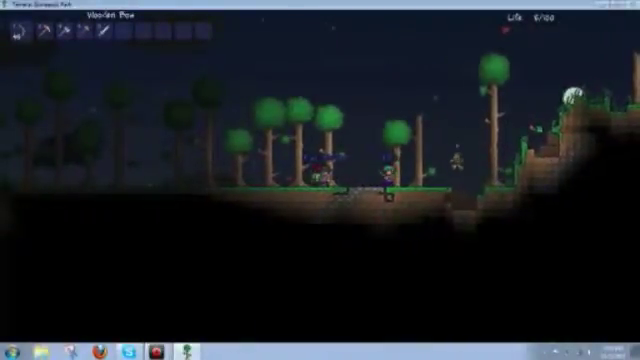
key(Escape)
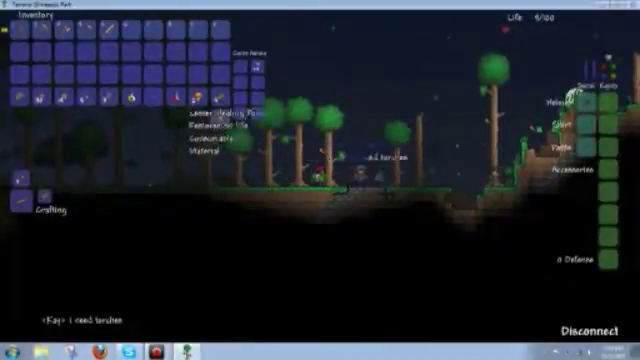
Step: Close the inventory, let life regenerate to about 84, then start walking right
key(Escape)
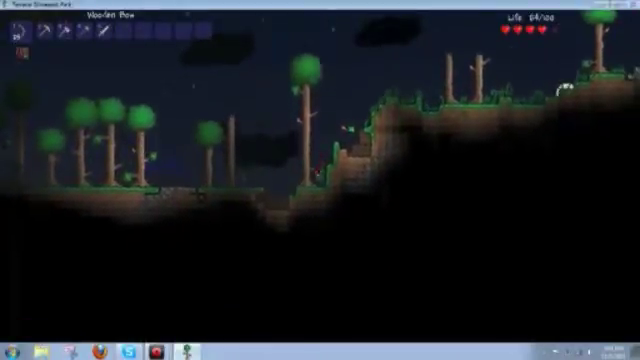
Step: Walk right over the night hills and past the trees to the wooden house by the water
key(d)
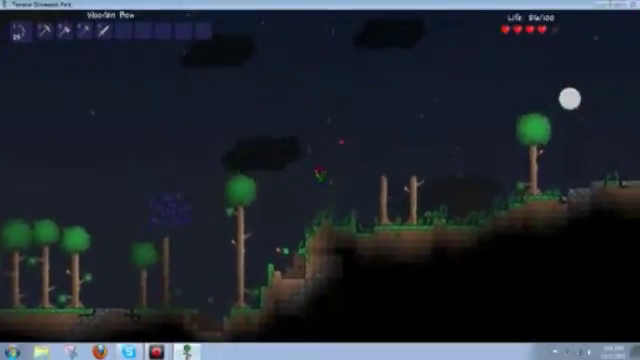
key(d)
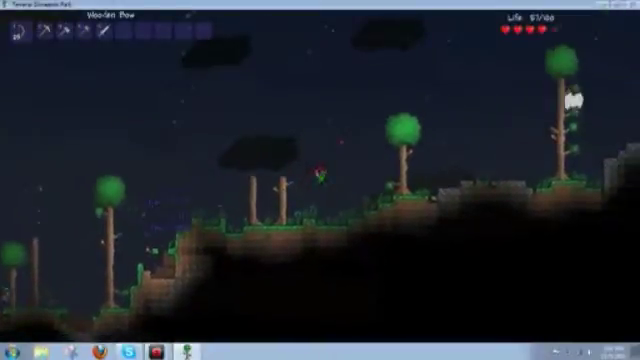
key(d)
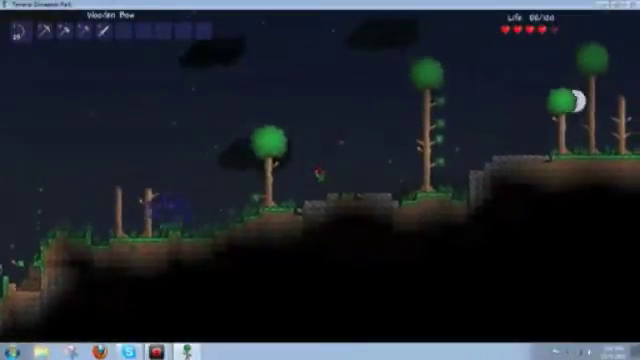
key(d)
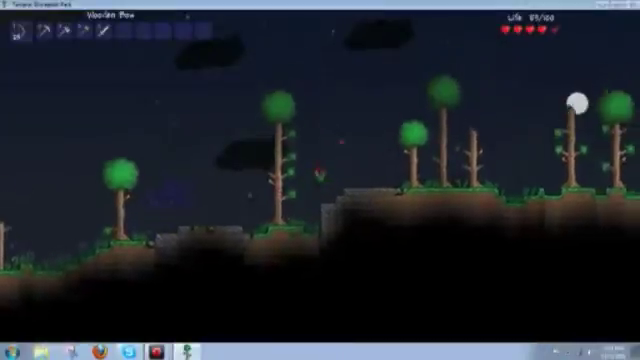
key(d)
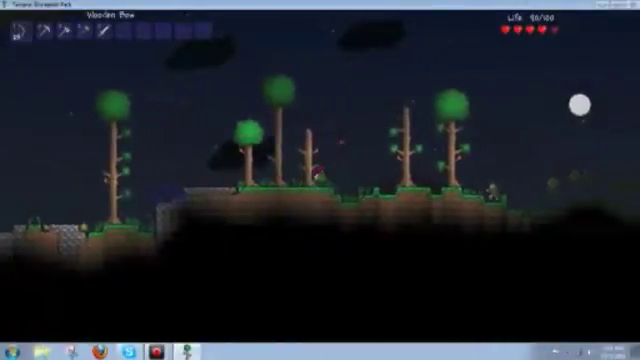
key(d)
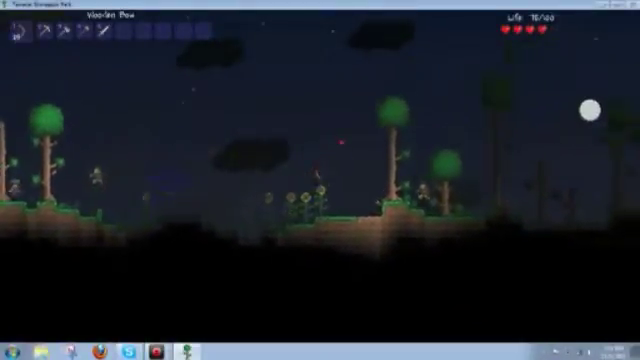
key(d)
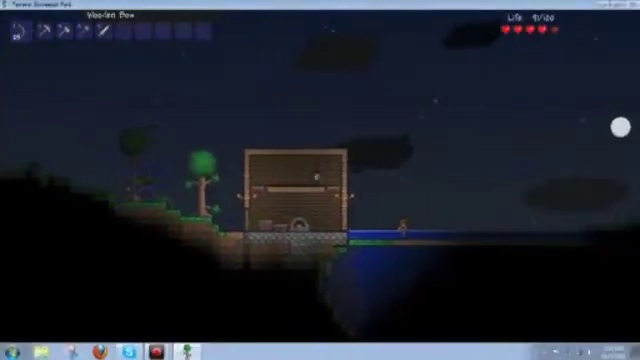
Step: Walk left through the house and jump onto its upper floor to reach the chest
key(a)
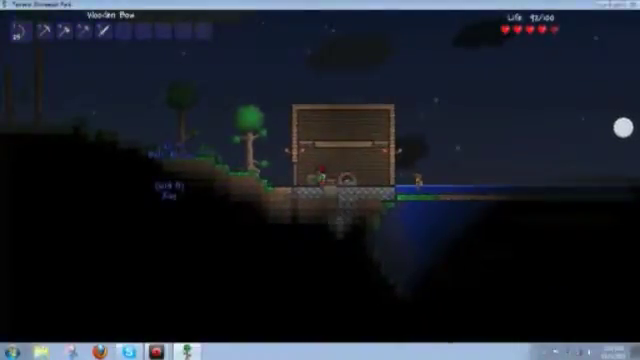
key(a)
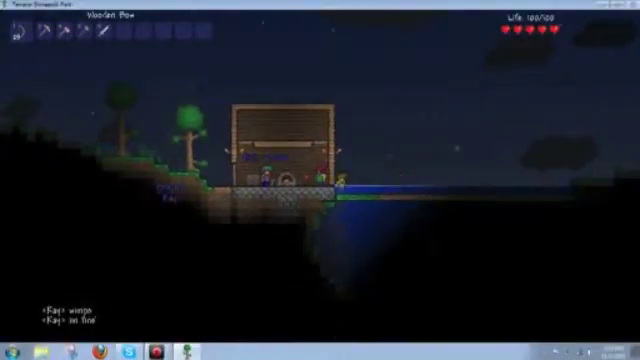
key(space)
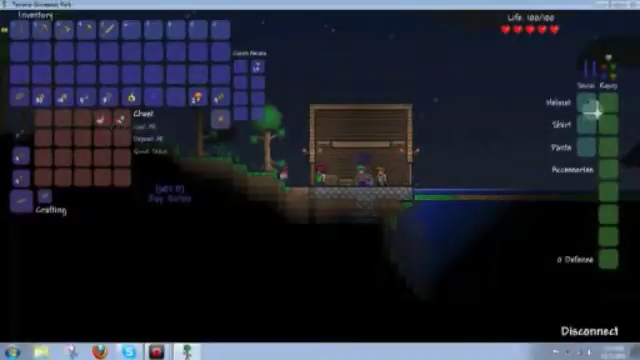
Step: Close the chest, walk around the house and jump onto the upper platform
key(Escape)
key(d)
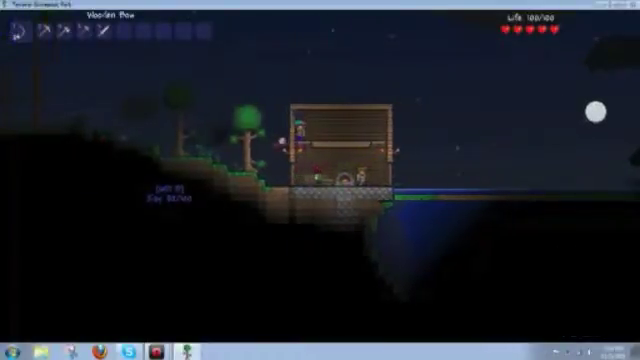
key(space)
key(a)
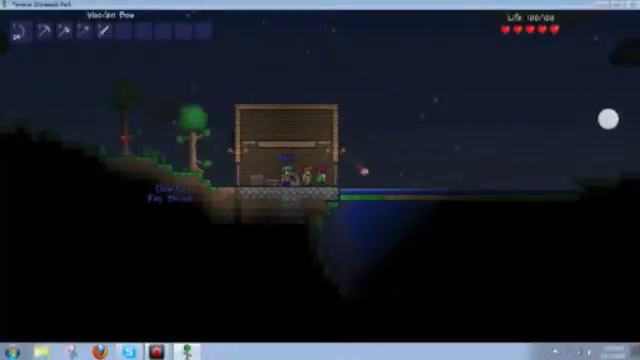
key(space)
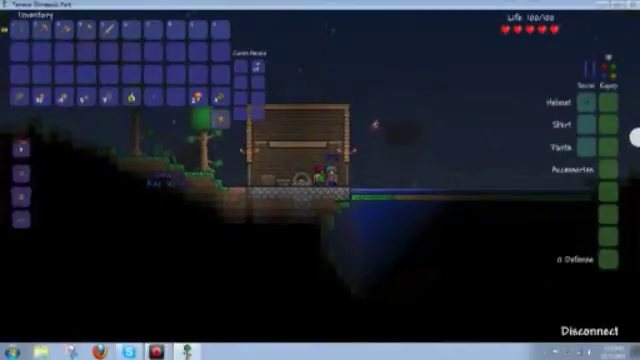
scroll(365, 135, down, 1)
scroll(362, 138, down, 1)
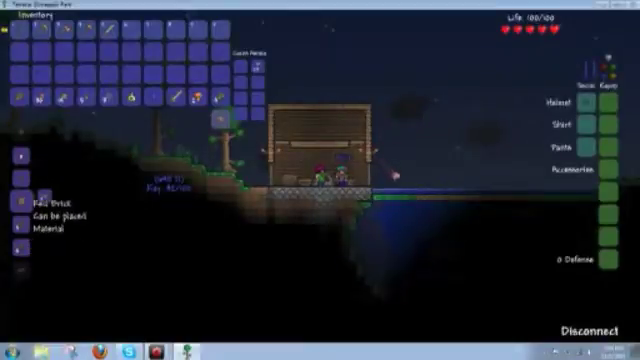
Step: Pick up the crafted Copper Broadsword from its inventory slot to place in the hotbar
click(177, 98)
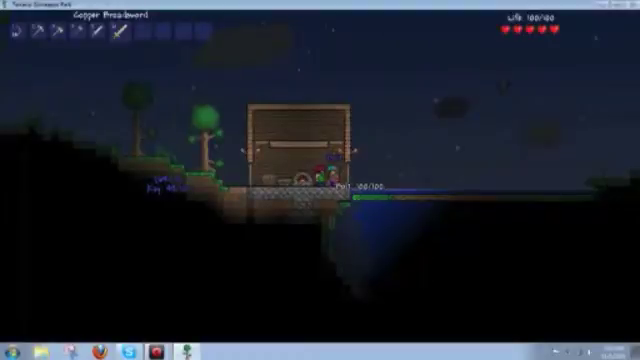
Step: Drop through the platform and walk left out of the house onto the hill with the broadsword
key(a)
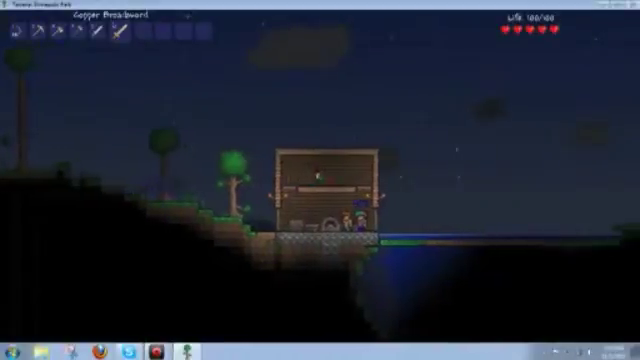
key(s)
key(a)
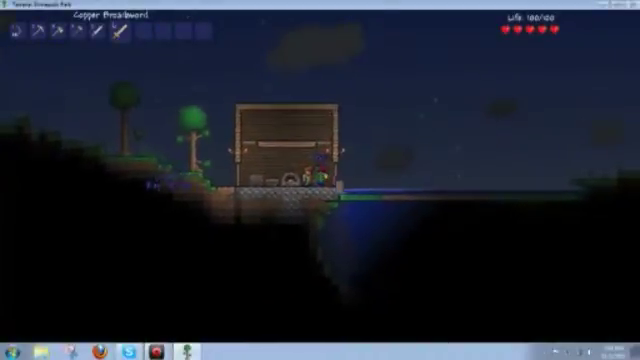
key(d)
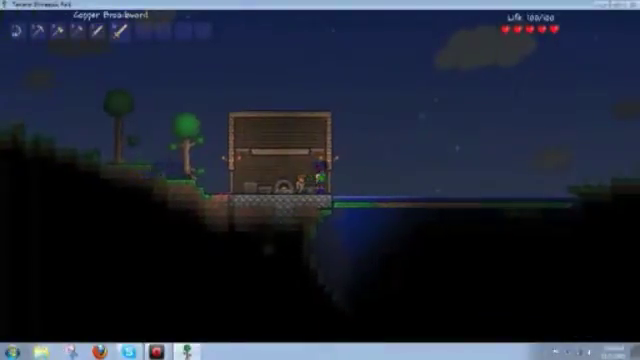
key(space)
key(a)
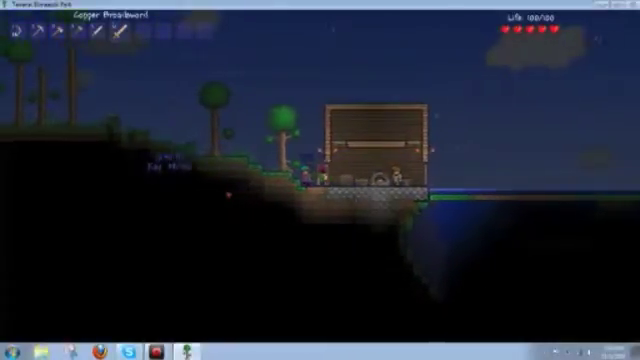
key(a)
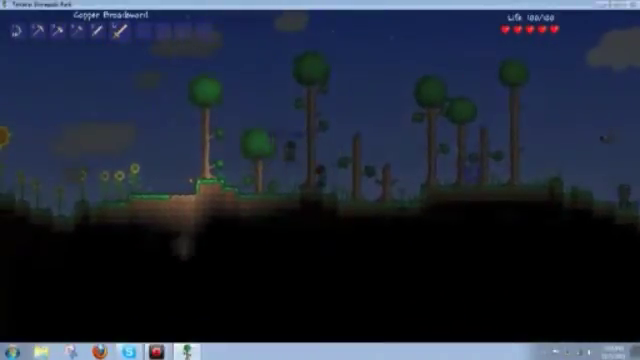
Step: Walk right downhill back to the wooden house by the lake
key(d)
key(d)
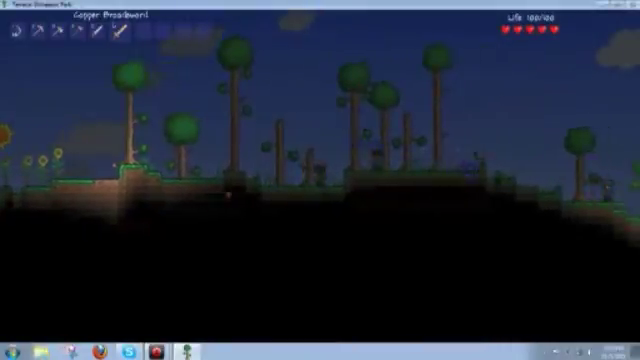
key(d)
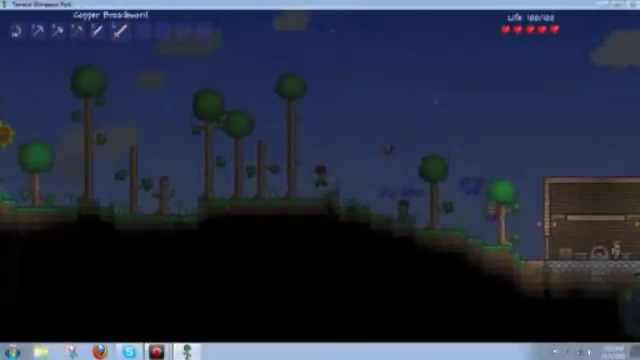
key(d)
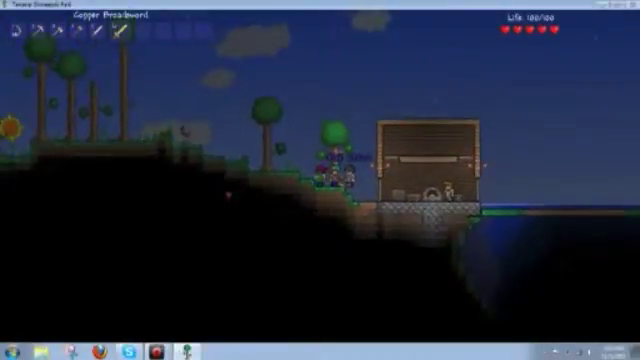
key(d)
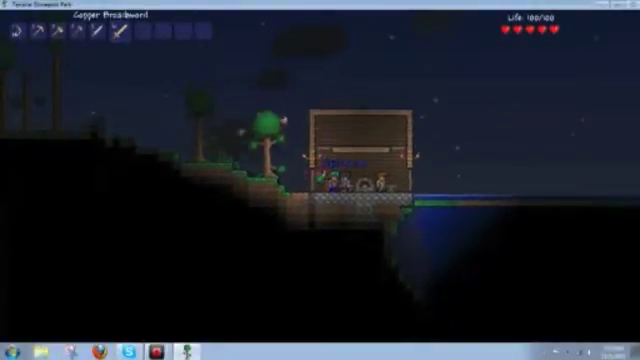
Step: Move inside the house, hop onto the platform and drop back down near the chest
key(d)
key(d)
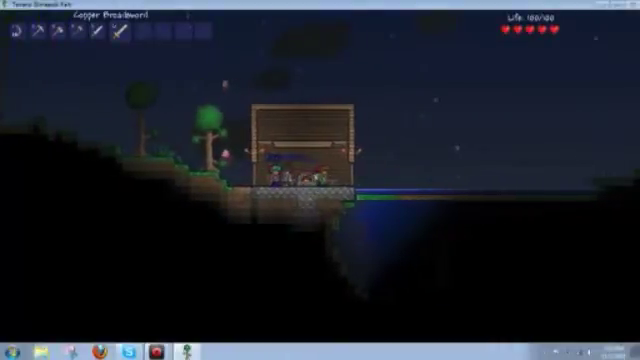
key(space)
key(s)
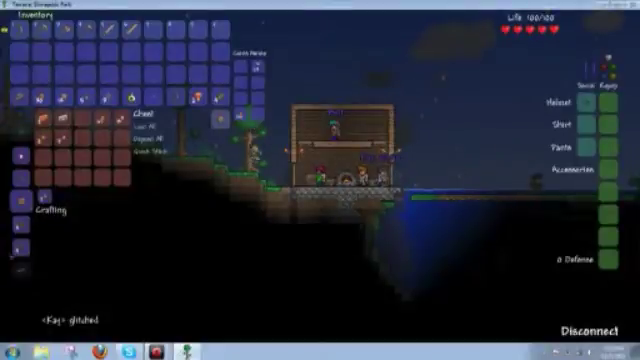
scroll(20, 230, down, 2)
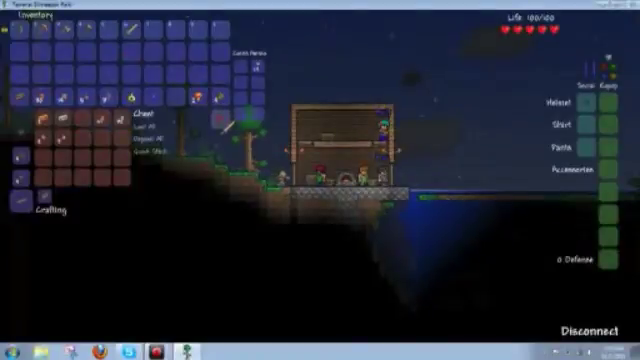
Step: Trash the Copper Shortsword, close the inventory and chest, and walk out by the bridge
click(220, 118)
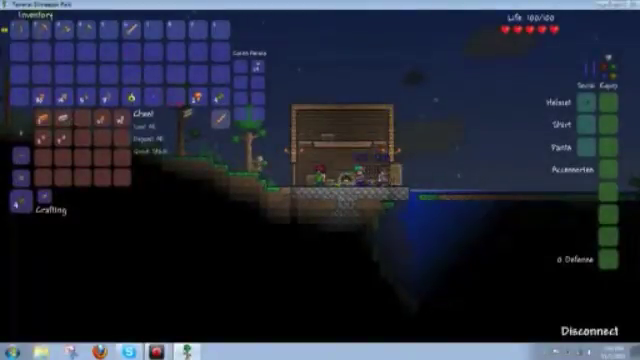
key(Escape)
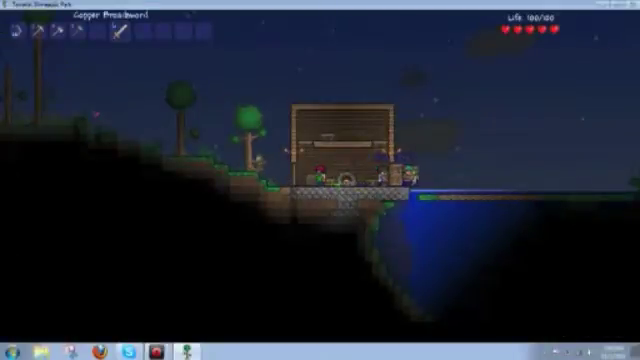
key(d)
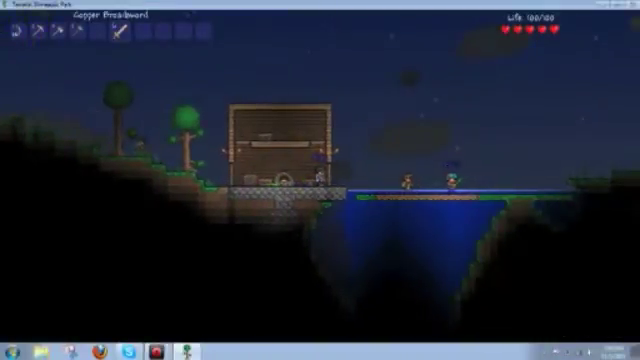
key(a)
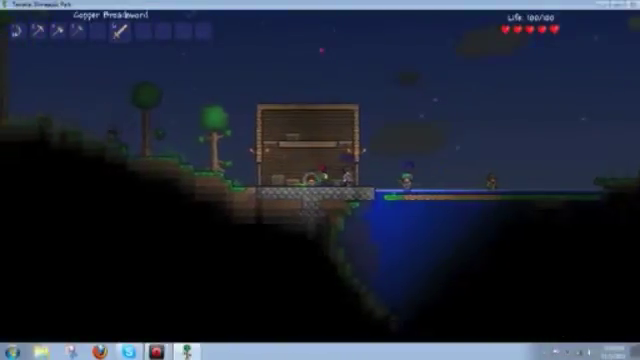
key(d)
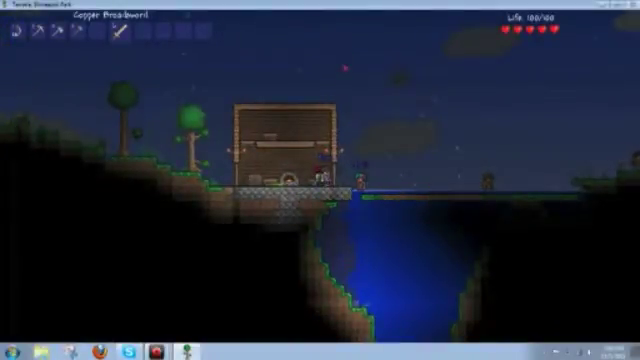
Step: Wander onto the bridge, then walk back left to the wooden house
key(d)
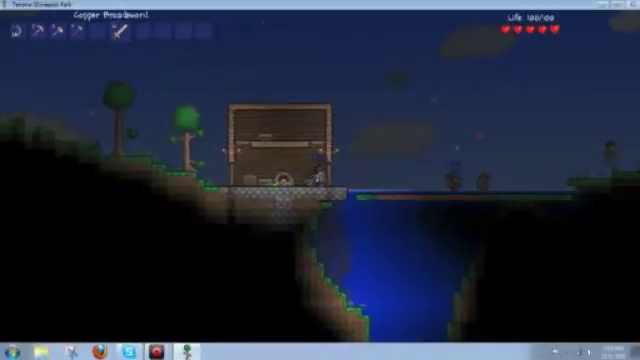
key(a)
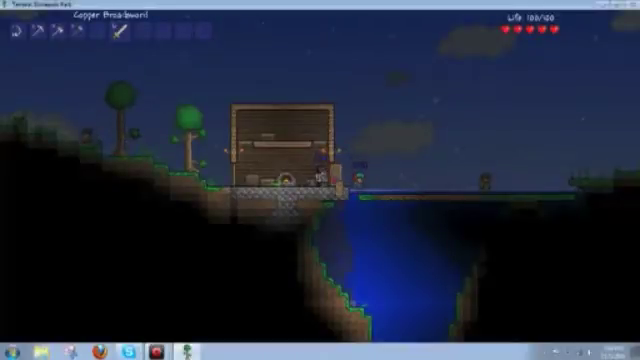
key(d)
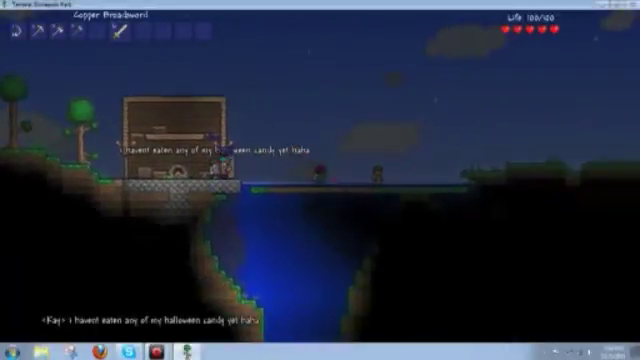
key(a)
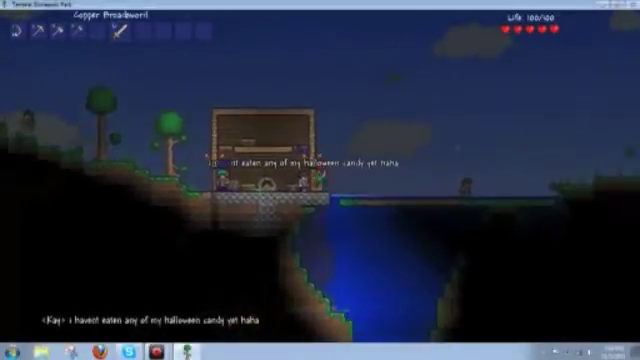
key(a)
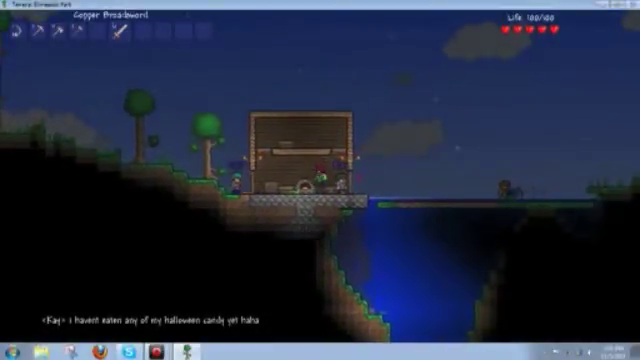
key(a)
key(a)
key(d)
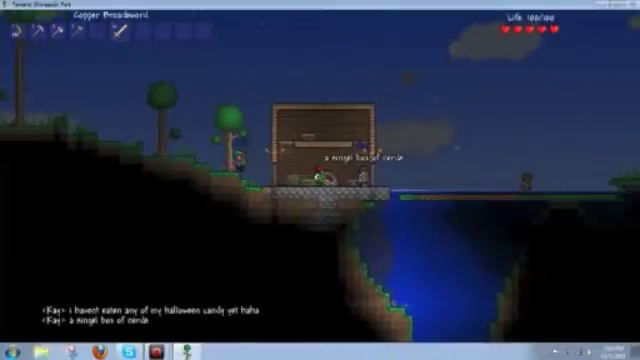
Step: Jump onto the house's upper platform twice, drop through to the floor, and exit left
key(space)
key(a)
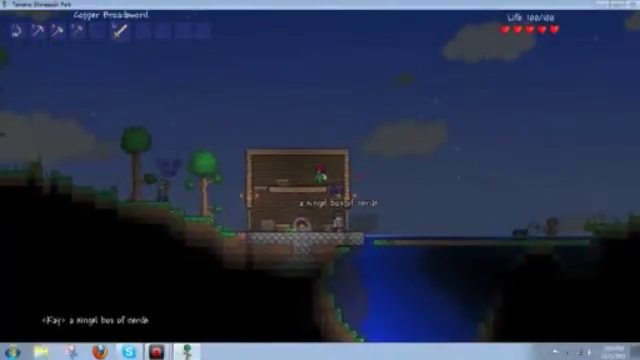
key(a)
key(s)
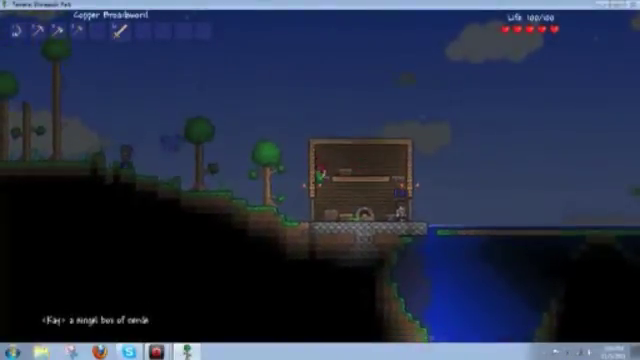
key(space)
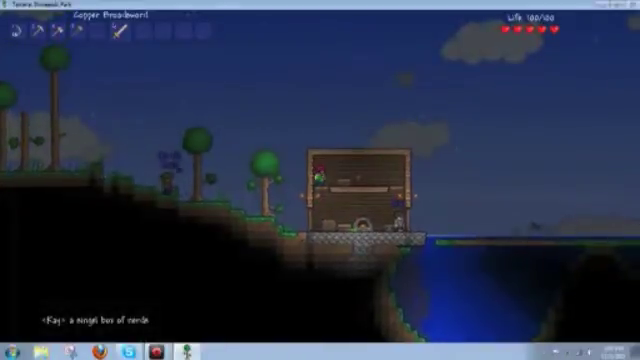
key(d)
key(d)
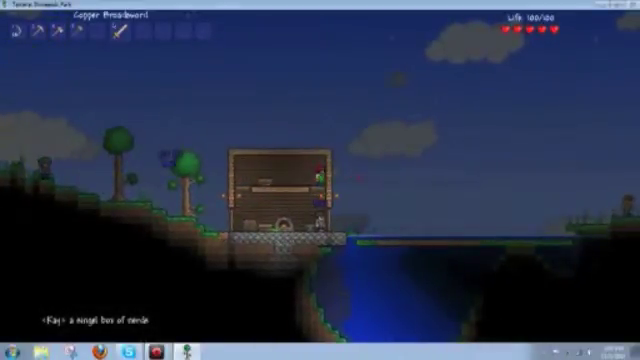
key(s)
key(a)
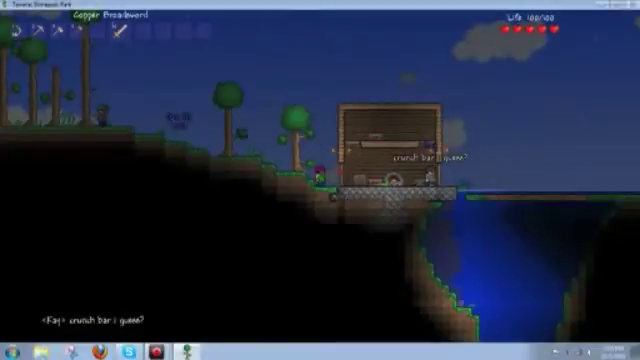
Step: Walk west up the slope past the house into the tree-dotted grassland, stepping back slightly
key(a)
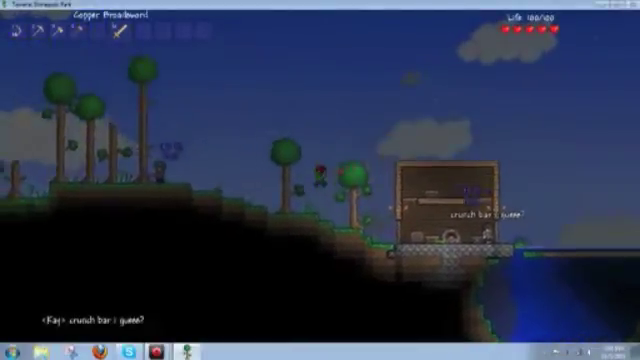
key(a)
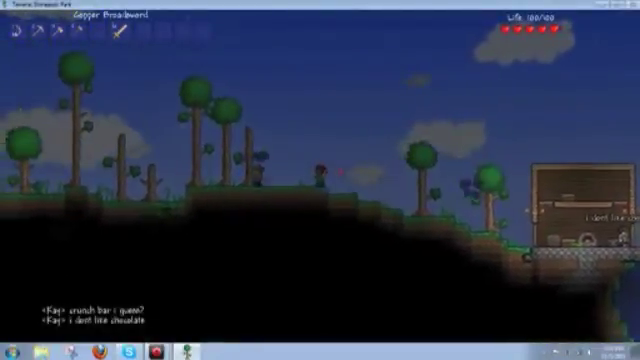
key(a)
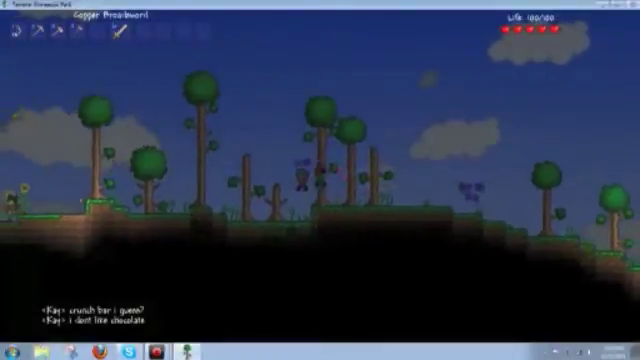
key(a)
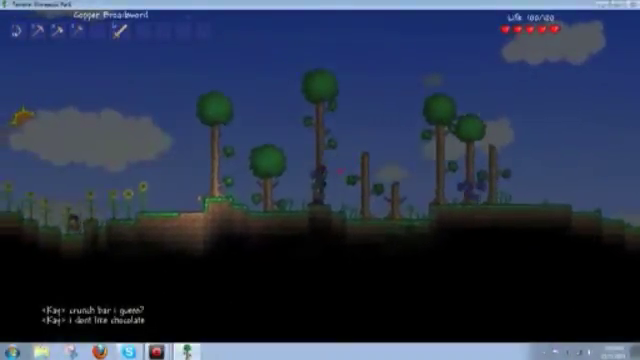
key(d)
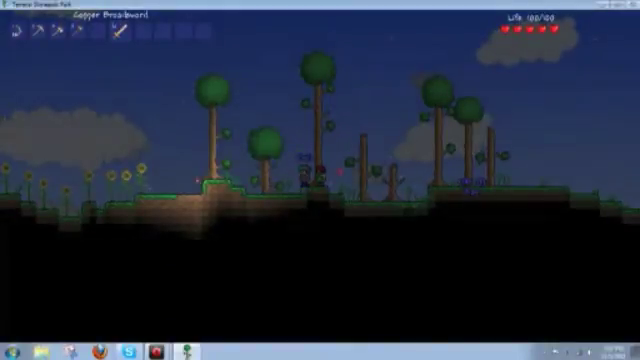
Step: Walk west down the slope and across the grass, briefly turning back east
key(a)
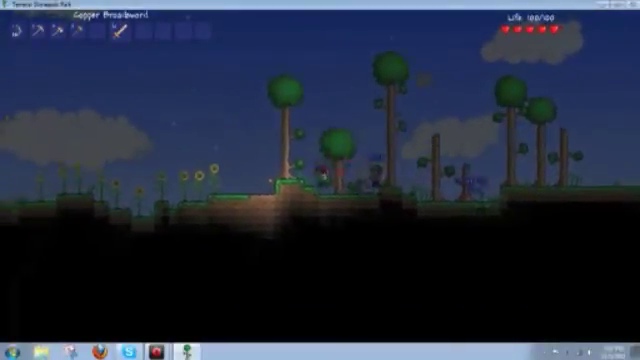
key(a)
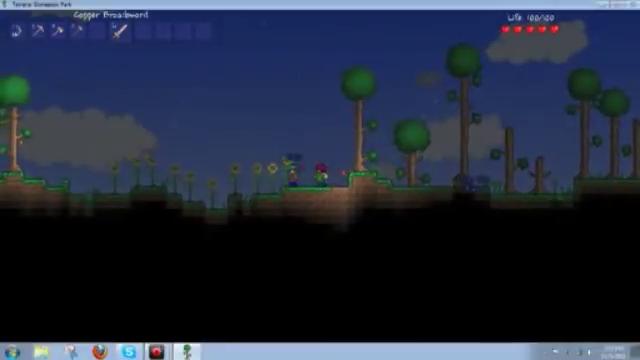
key(a)
key(d)
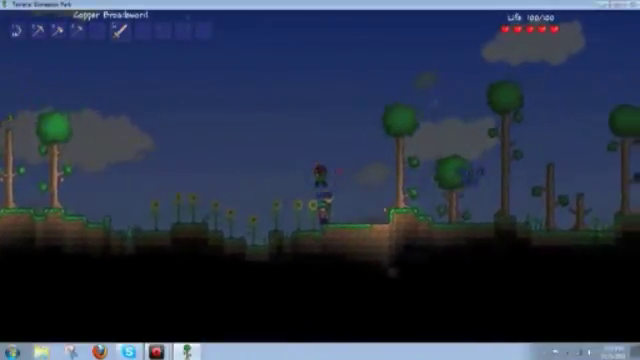
key(a)
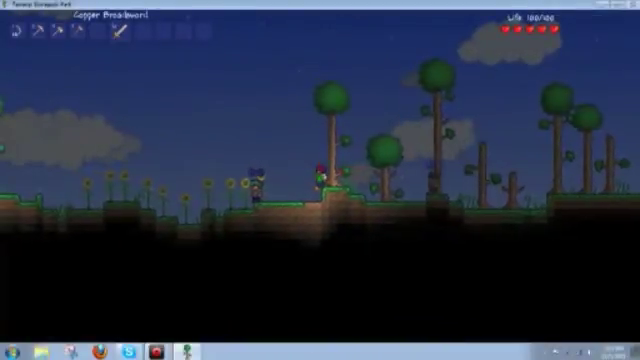
key(a)
Step: Keep heading west up the rise past the sunflowers, jumping over the bumps
key(a)
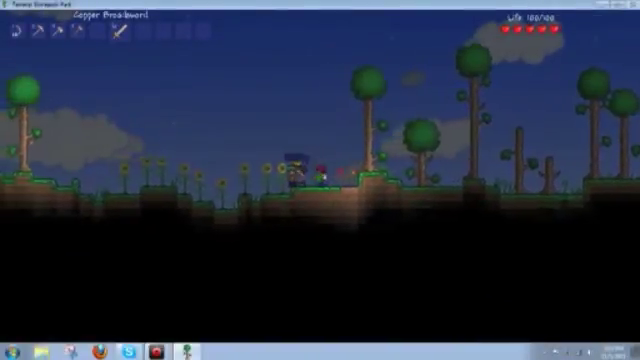
key(space)
key(a)
key(space)
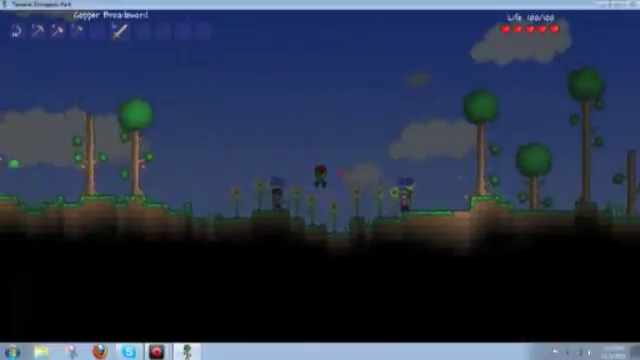
key(a)
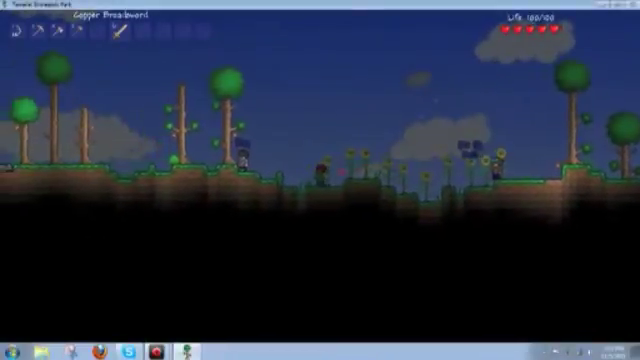
key(a)
key(space)
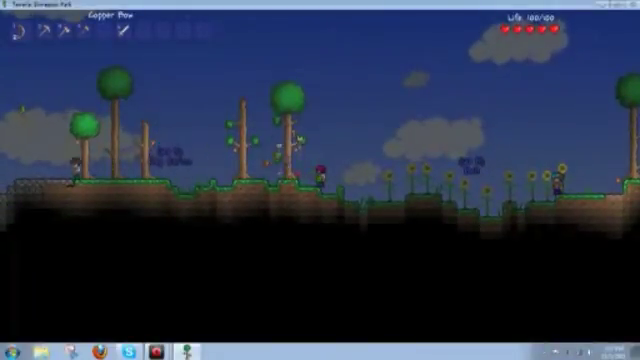
Step: Walk back east across the grassland with a jump
key(a)
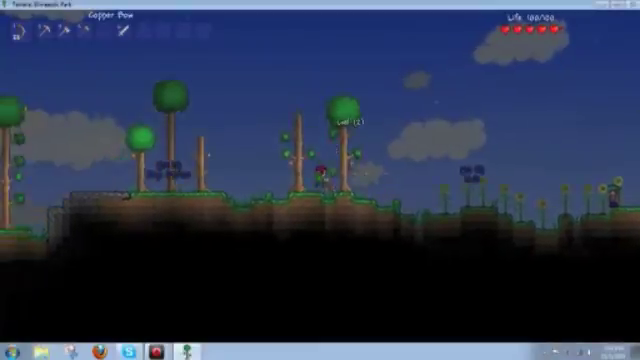
key(d)
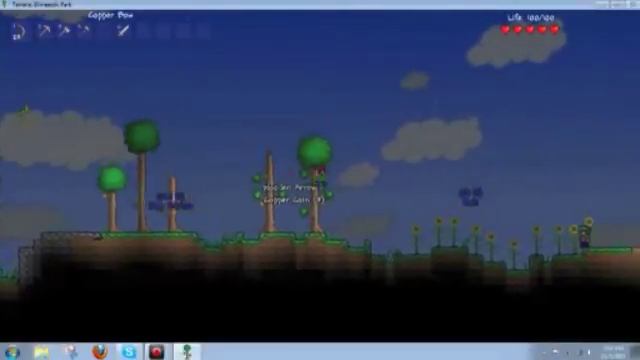
key(d)
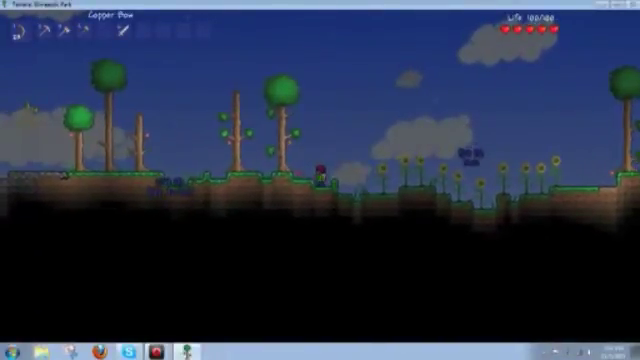
key(space)
key(d)
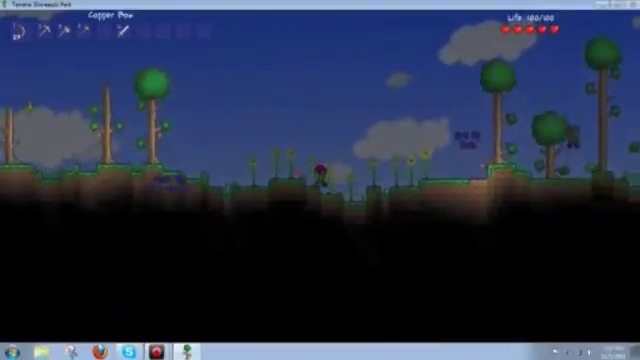
key(d)
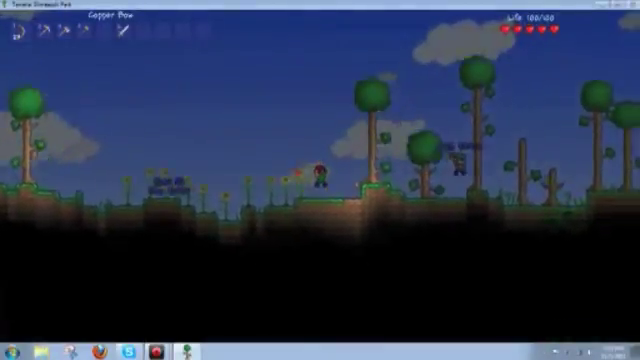
key(d)
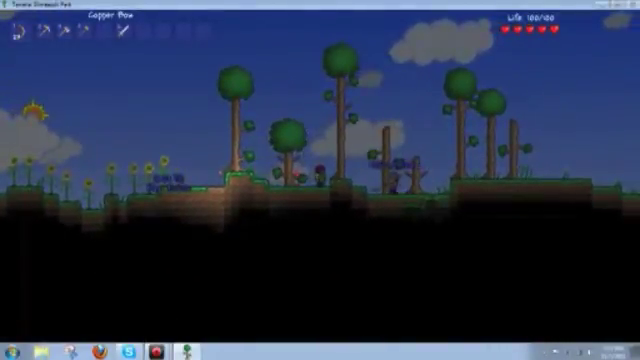
Step: Turn west and jump up onto the higher ground as the sun rises
key(a)
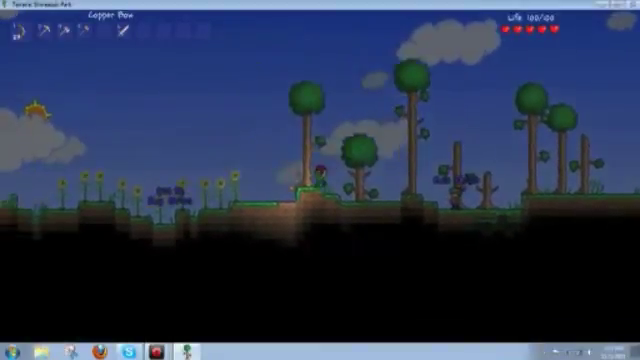
key(a)
key(space)
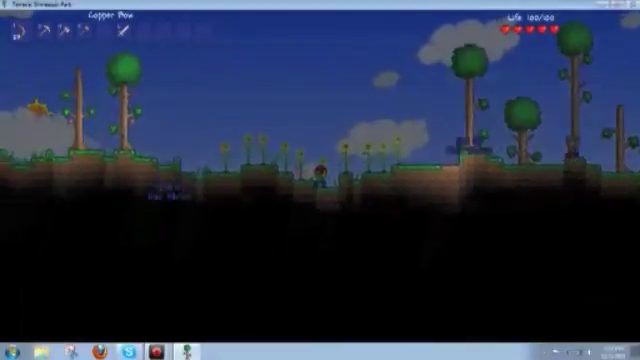
key(a)
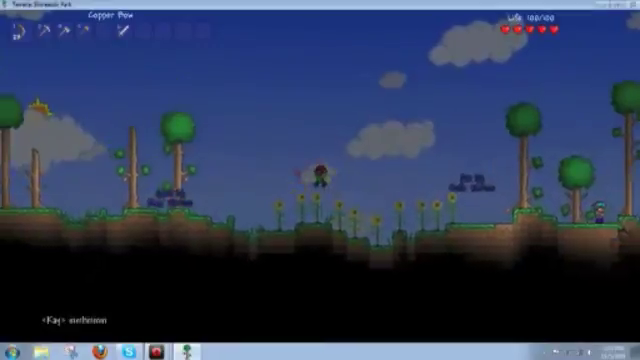
key(a)
key(space)
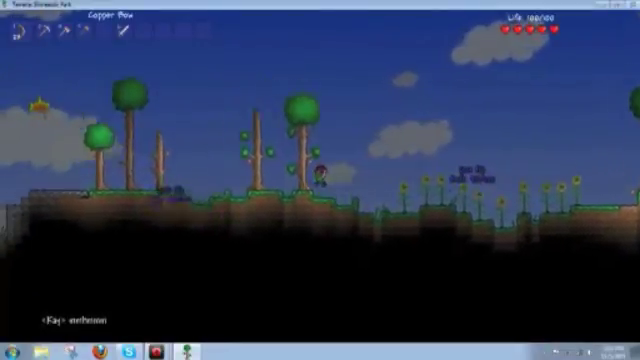
key(a)
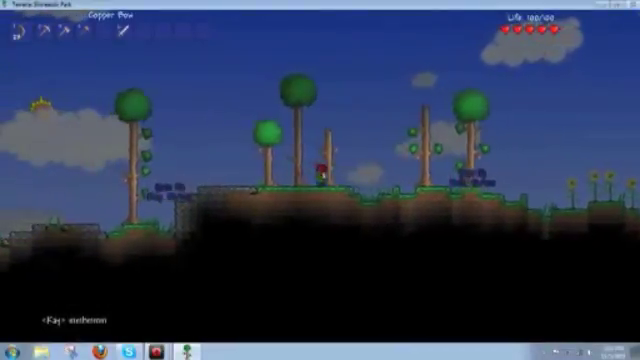